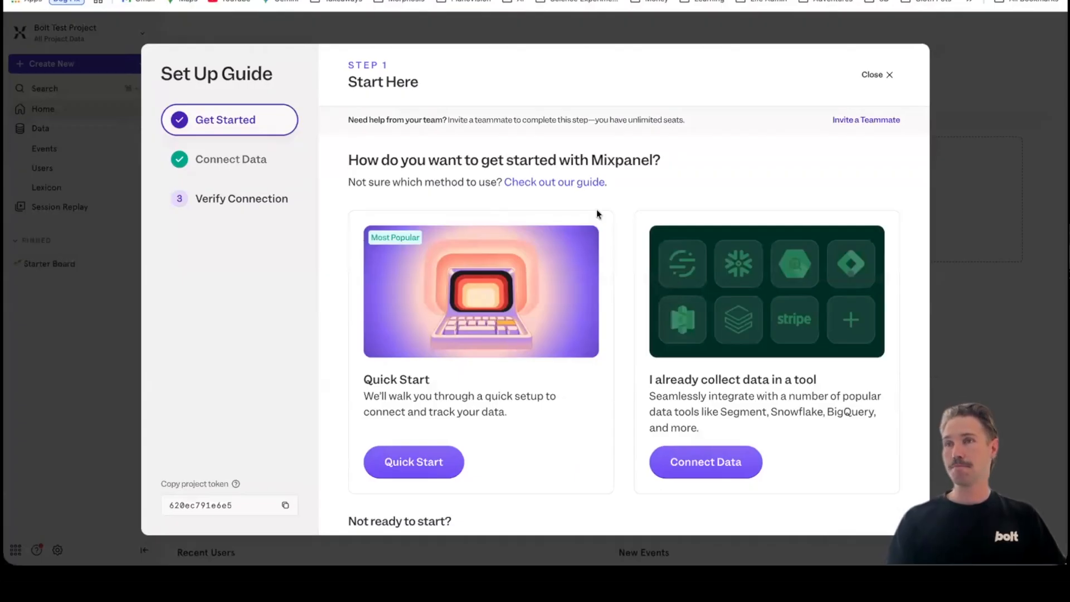
- Choose the Quick Start setup in the Mixpanel guide and show the AI-based JavaScript SDK installation
scroll(456, 207, "down", 2)
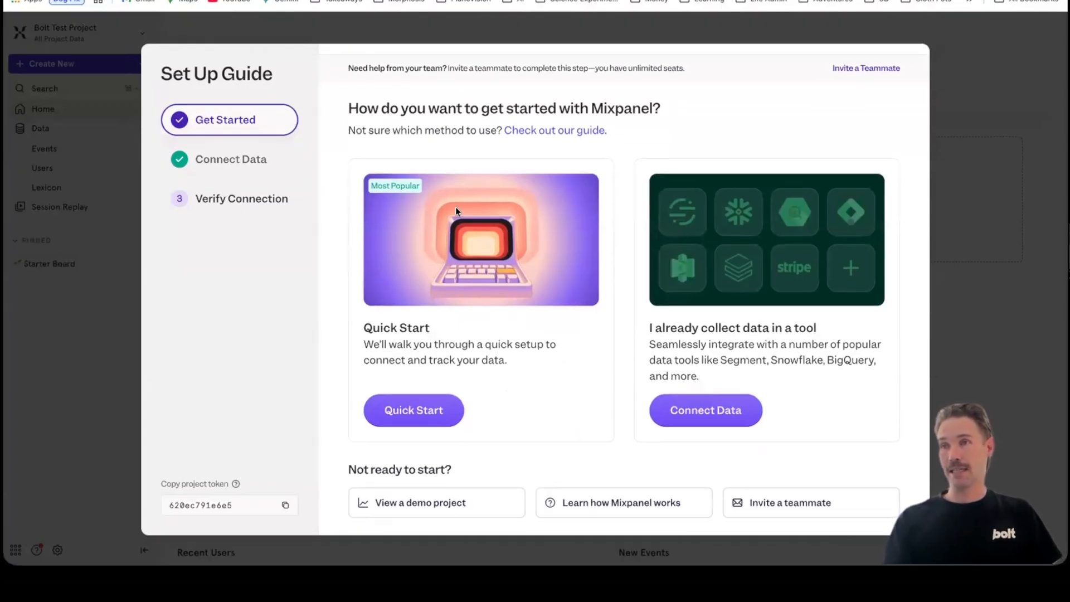
scroll(456, 207, "up", 2)
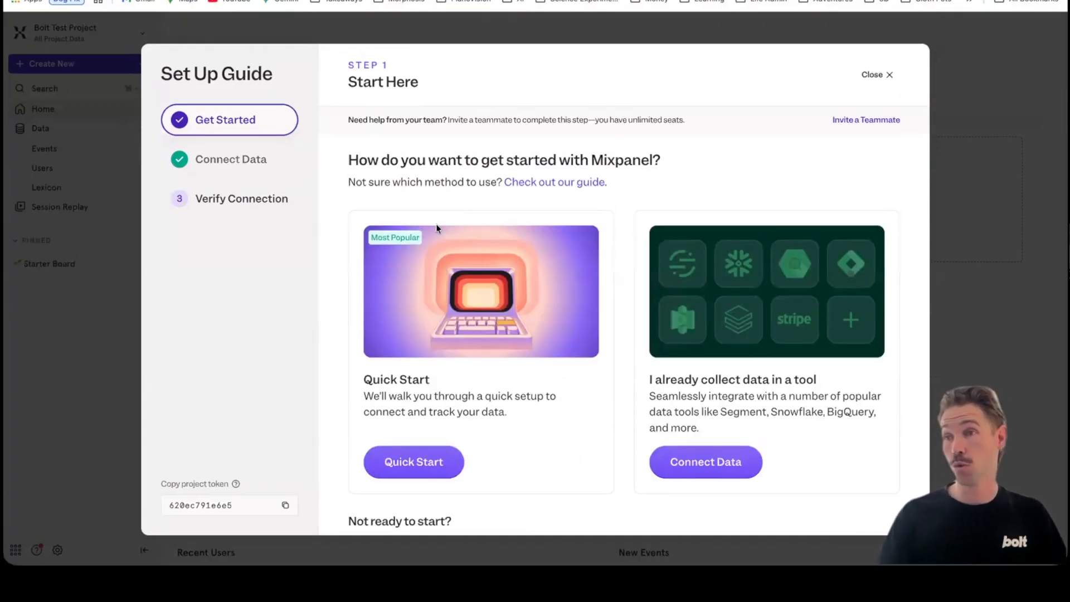
scroll(445, 271, "down", 2)
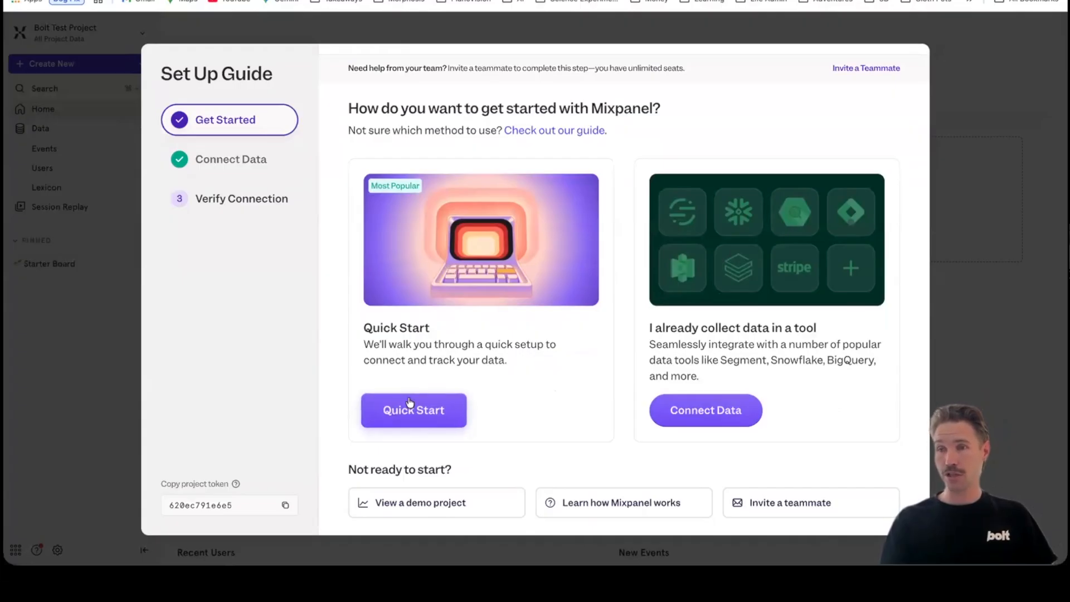
left_click(408, 412)
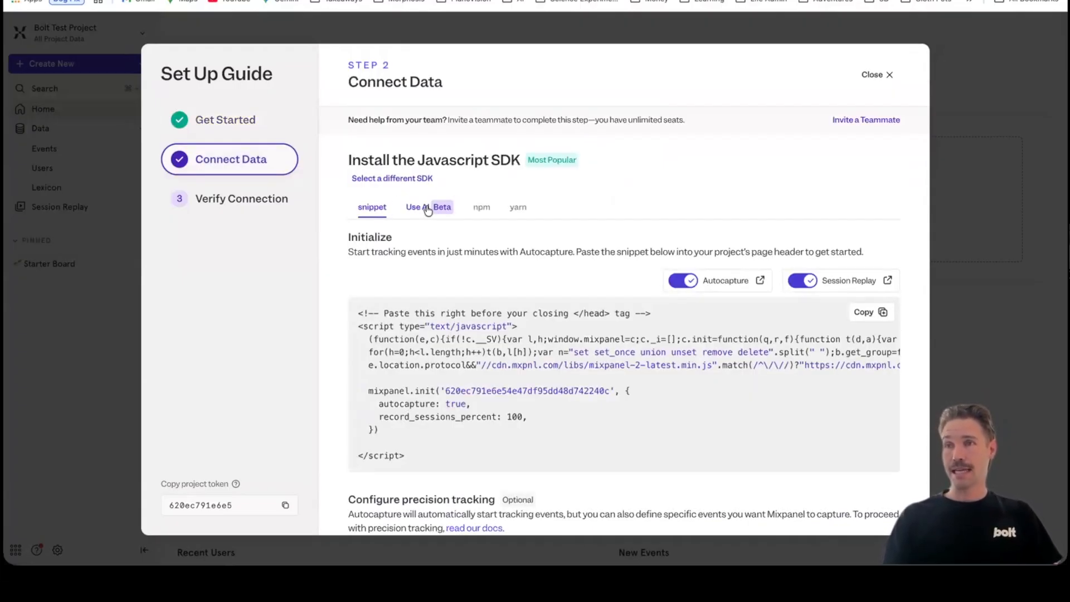
scroll(422, 215, "down", 1)
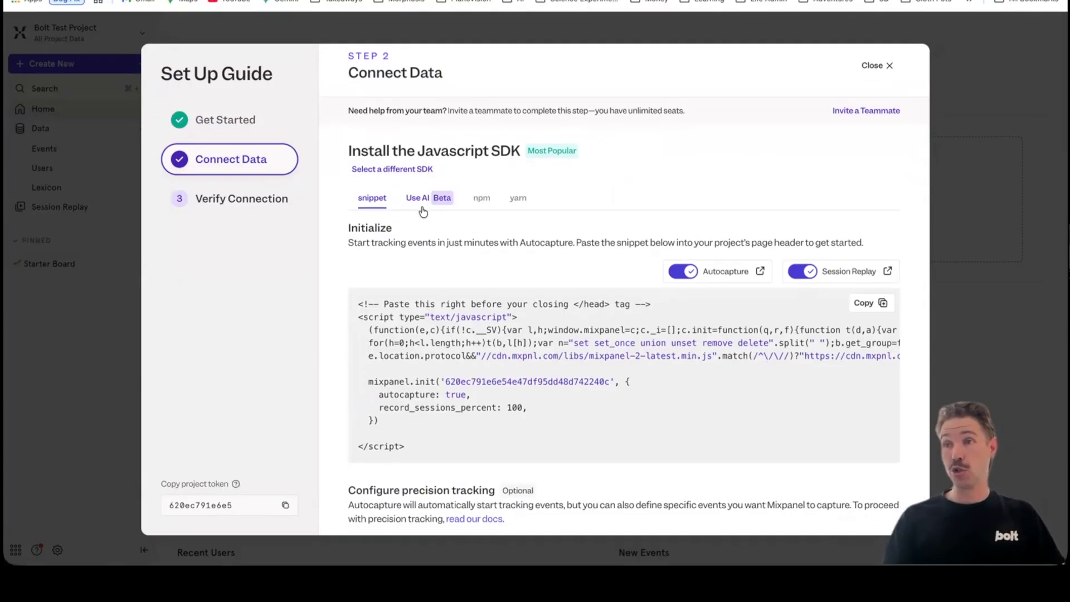
left_click(415, 202)
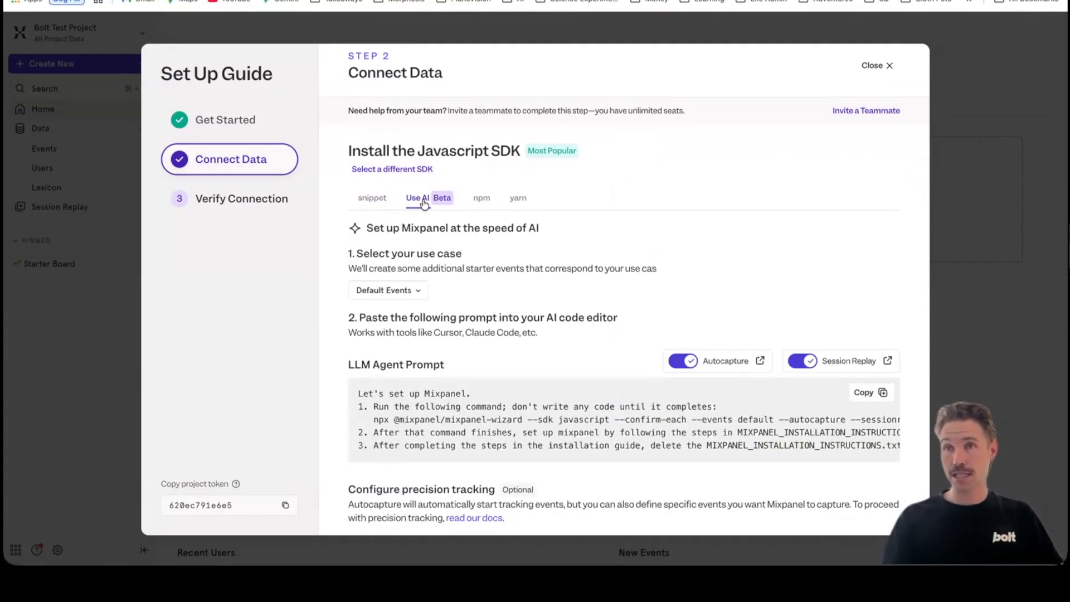
- Review the full LLM agent prompt, including its project token argument, and copy the prompt
scroll(552, 218, "down", 2)
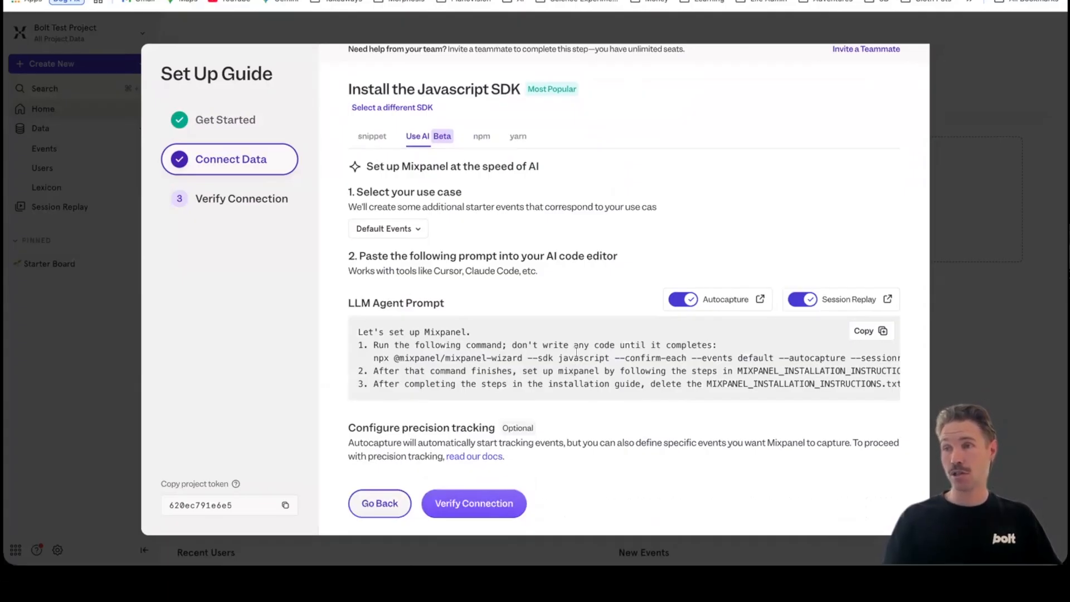
scroll(520, 353, "right", 1)
scroll(464, 353, "left", 1)
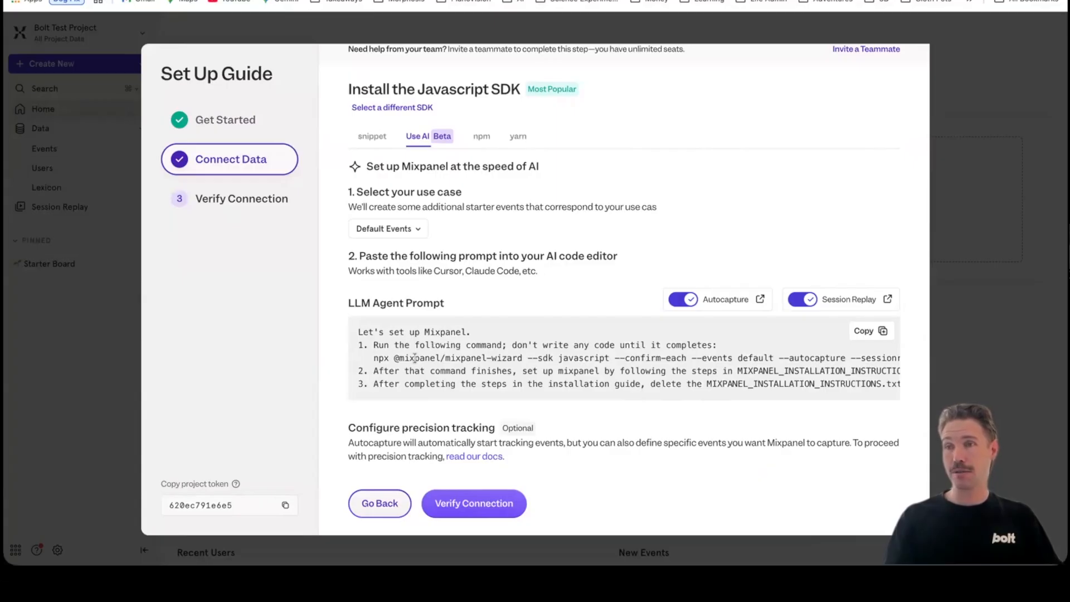
scroll(605, 354, "right", 5)
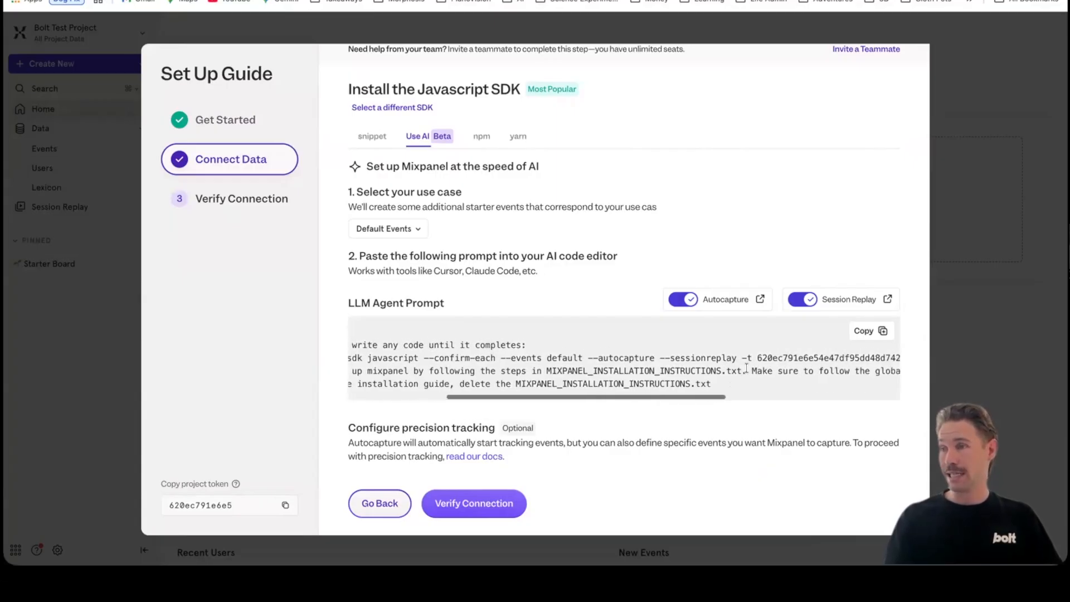
scroll(740, 366, "right", 1)
left_click_drag(535, 357, 703, 358)
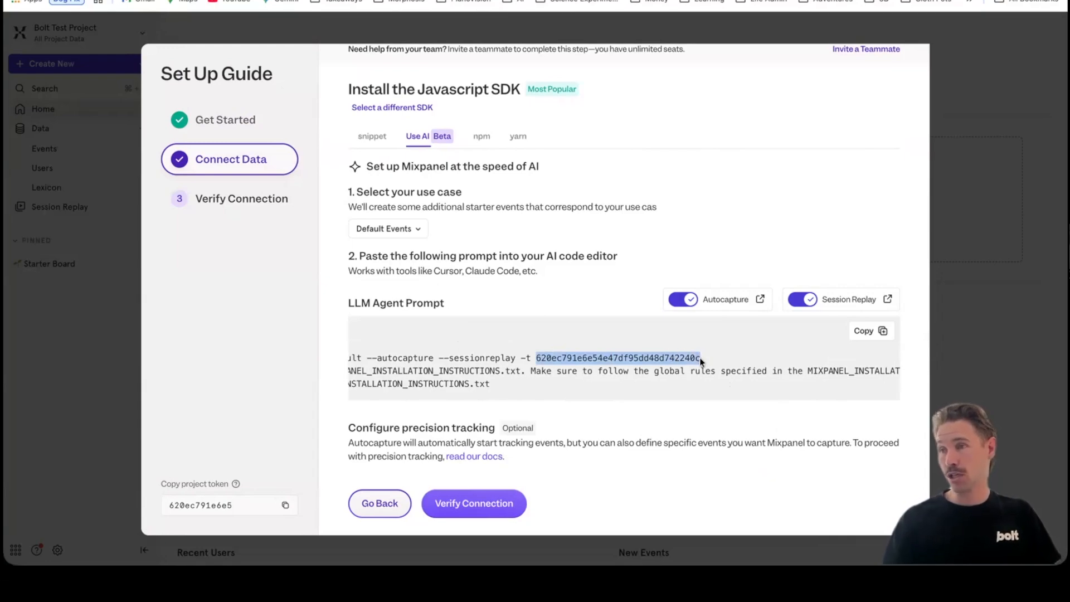
left_click(703, 357)
scroll(703, 357, "left", 6)
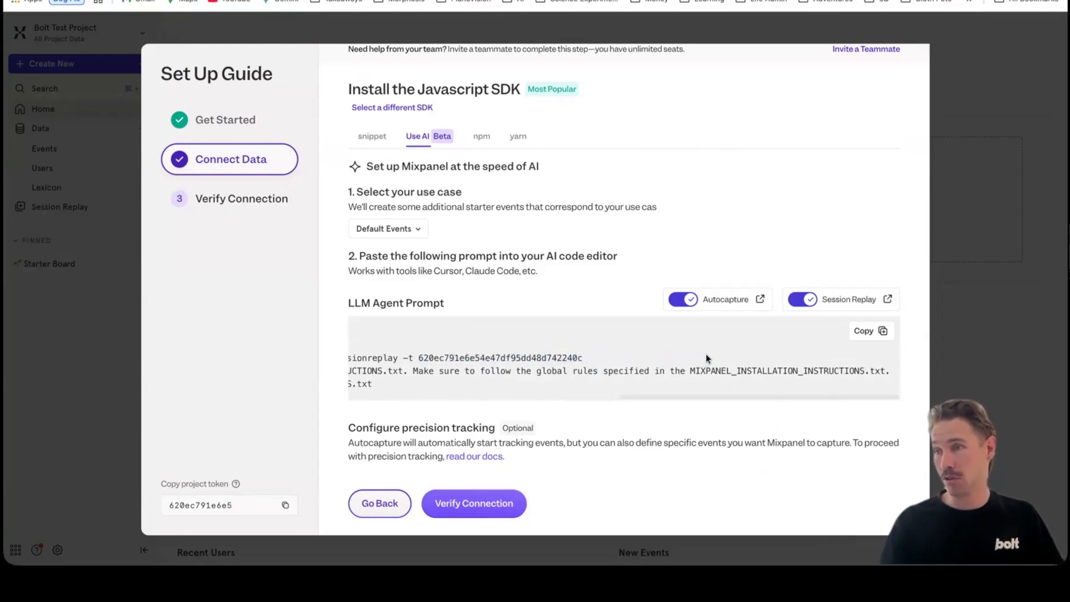
scroll(706, 354, "right", 8)
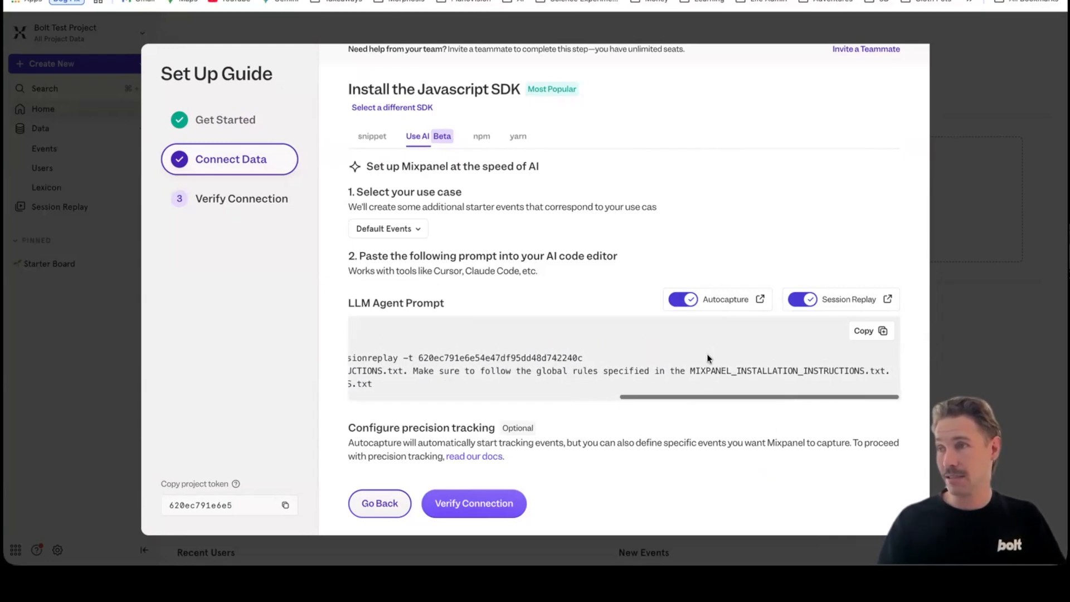
scroll(705, 357, "left", 8)
scroll(705, 356, "right", 2)
scroll(707, 355, "left", 2)
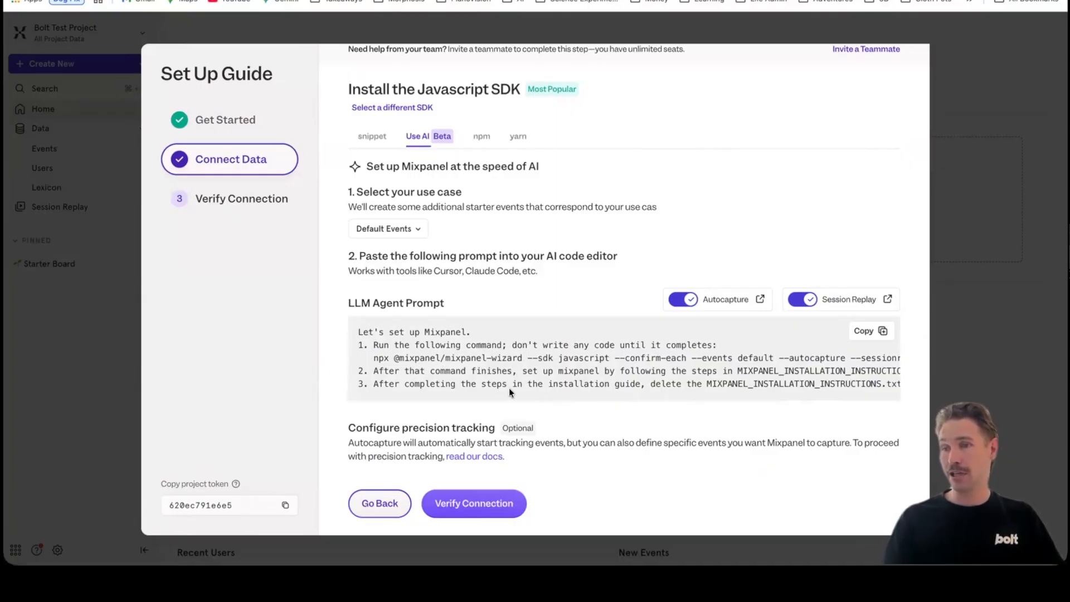
left_click(869, 333)
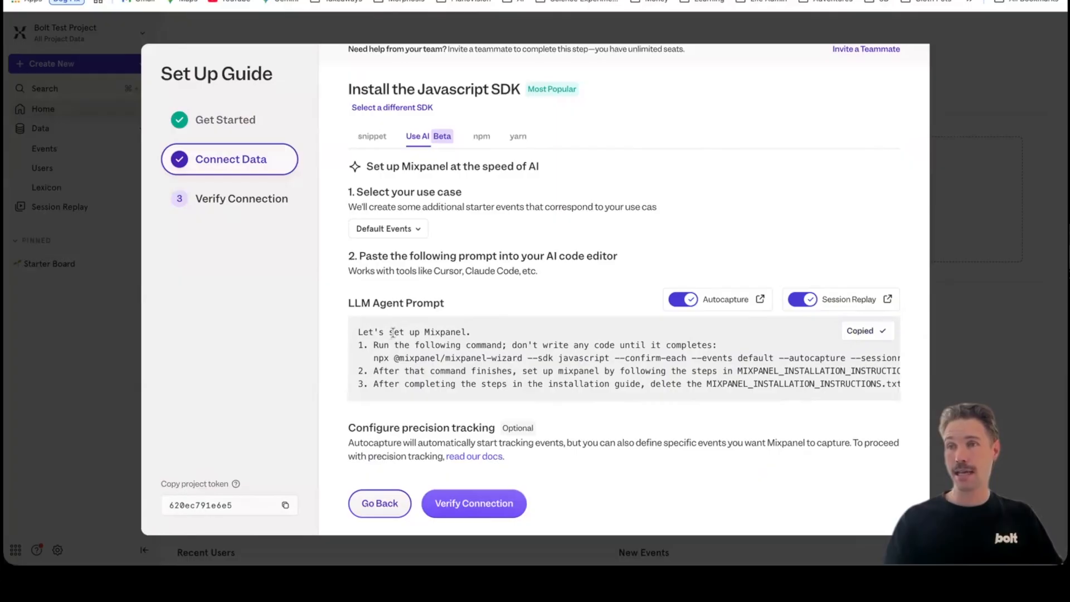
scroll(449, 422, "down", 1)
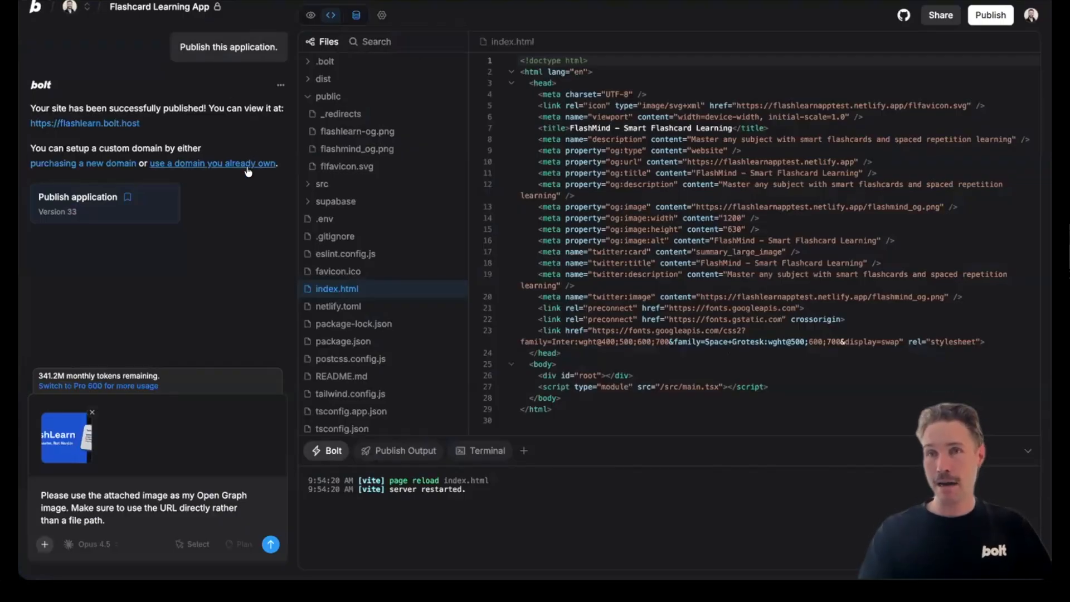
- Switch to Bolt, show the app preview, and clear the attached image and Open Graph draft text from the chat
left_click(311, 17)
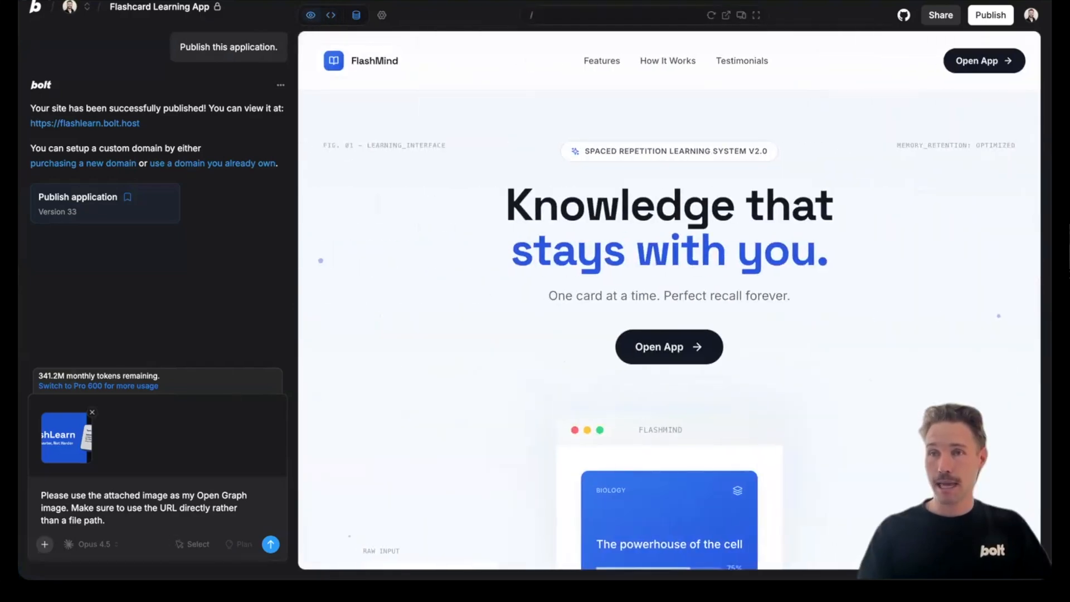
left_click(92, 412)
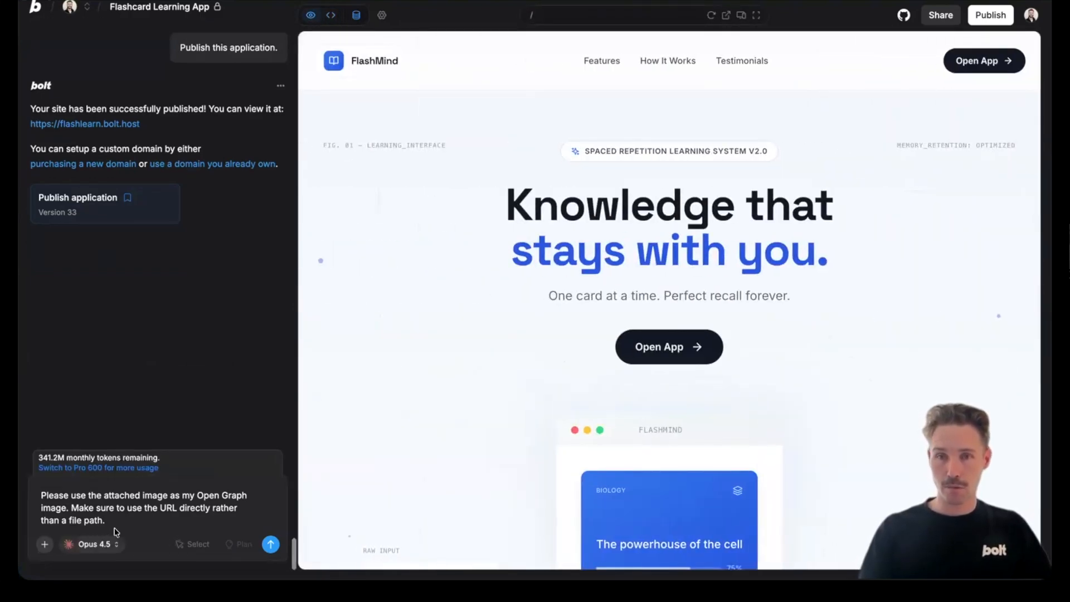
key("super+a")
key("BackSpace")
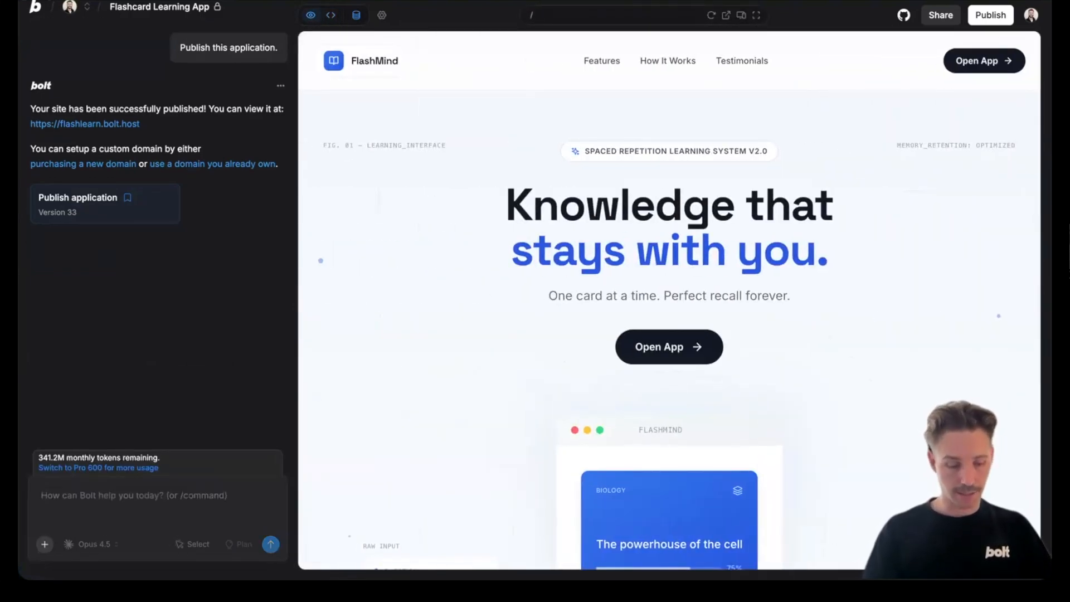
- Paste the copied Mixpanel setup prompt with its project token into the Bolt chat and send it
key("super+v")
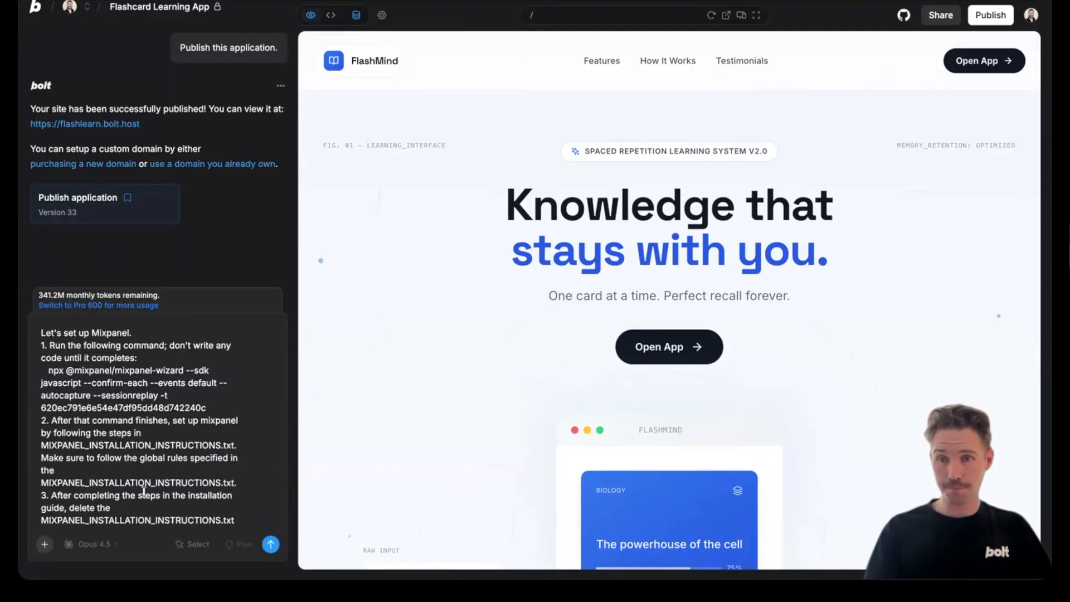
left_click(270, 547)
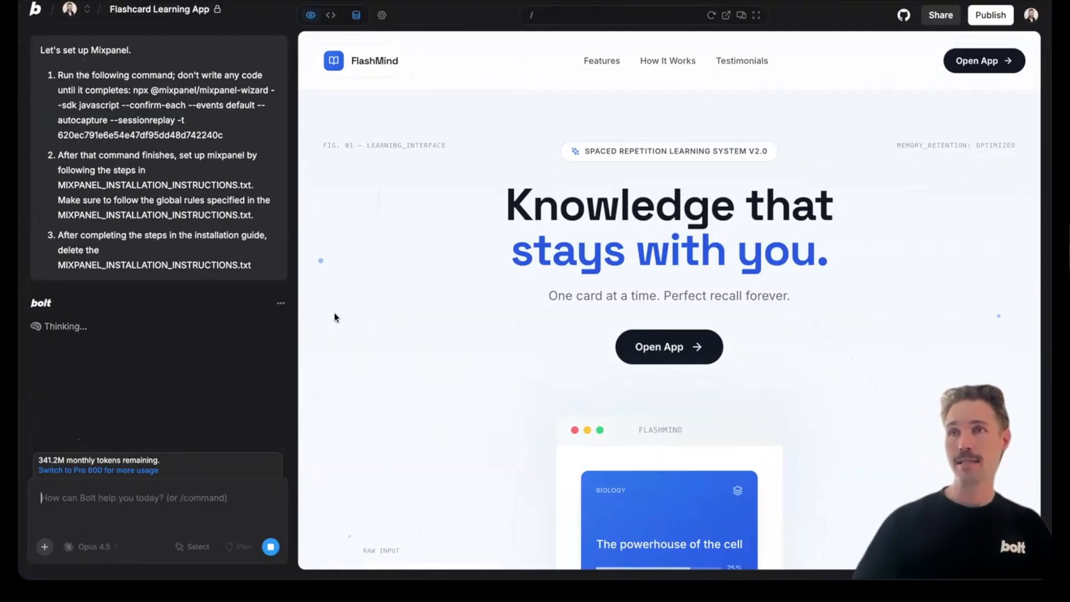
scroll(335, 250, "down", 1)
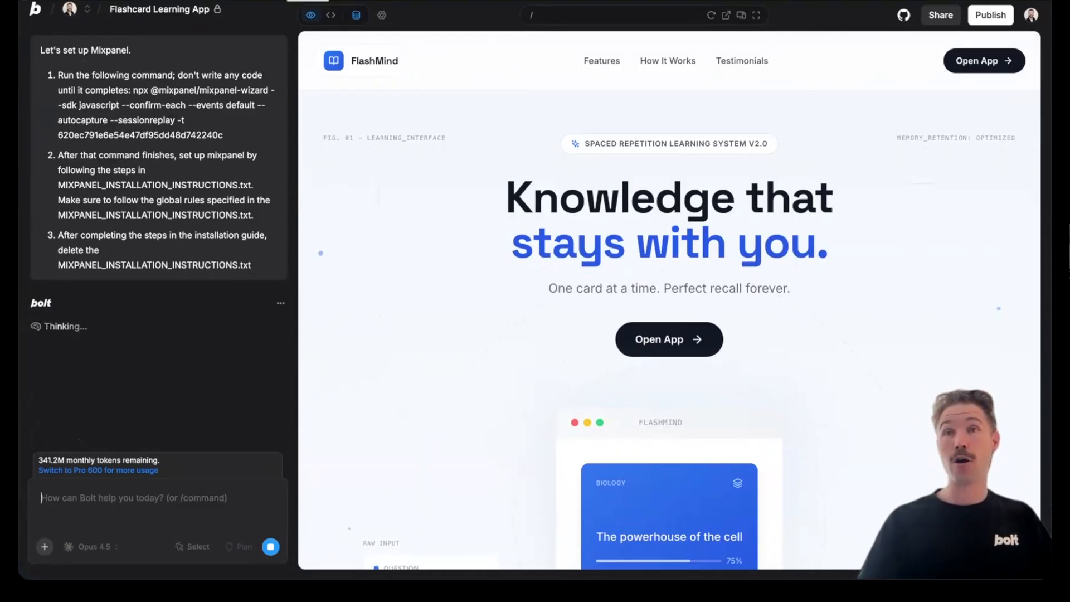
scroll(275, 60, "up", 1)
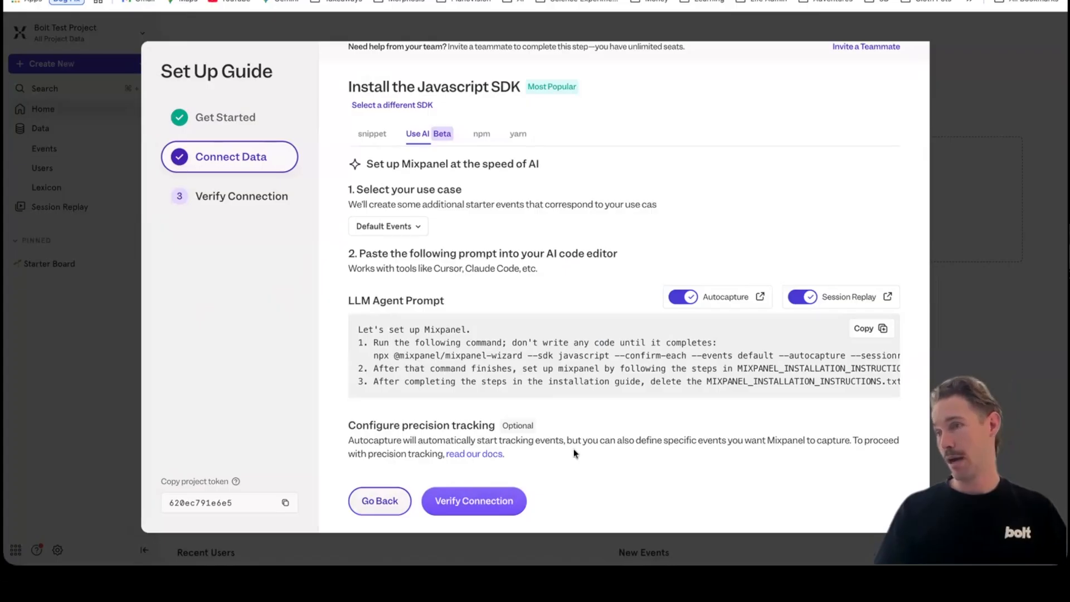
- Switch to Mixpanel, complete the setup guide's connection verification, and open the project's Events data
left_click(475, 490)
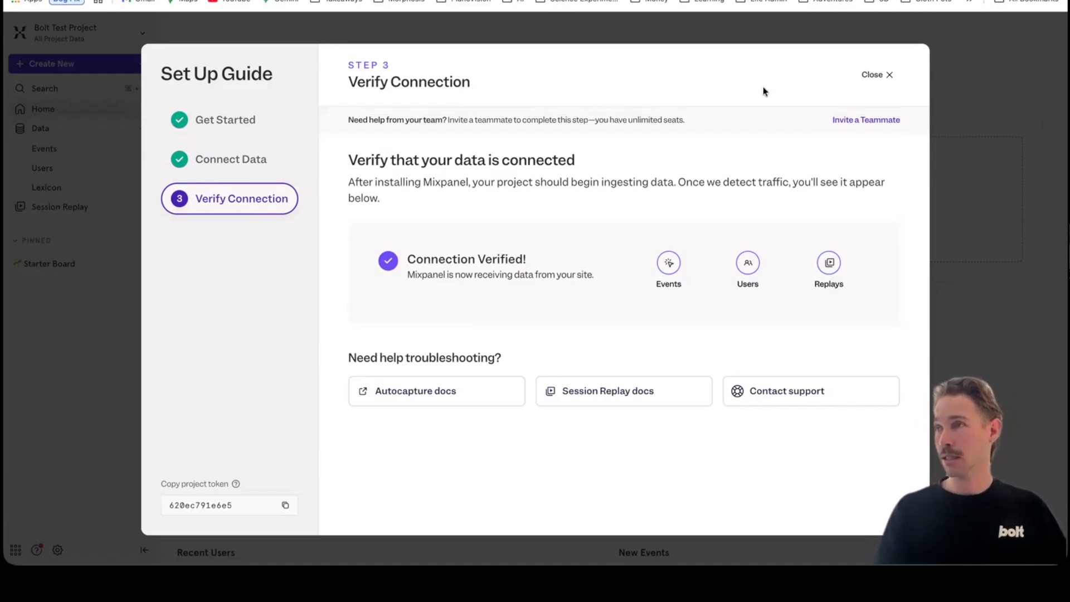
left_click(890, 75)
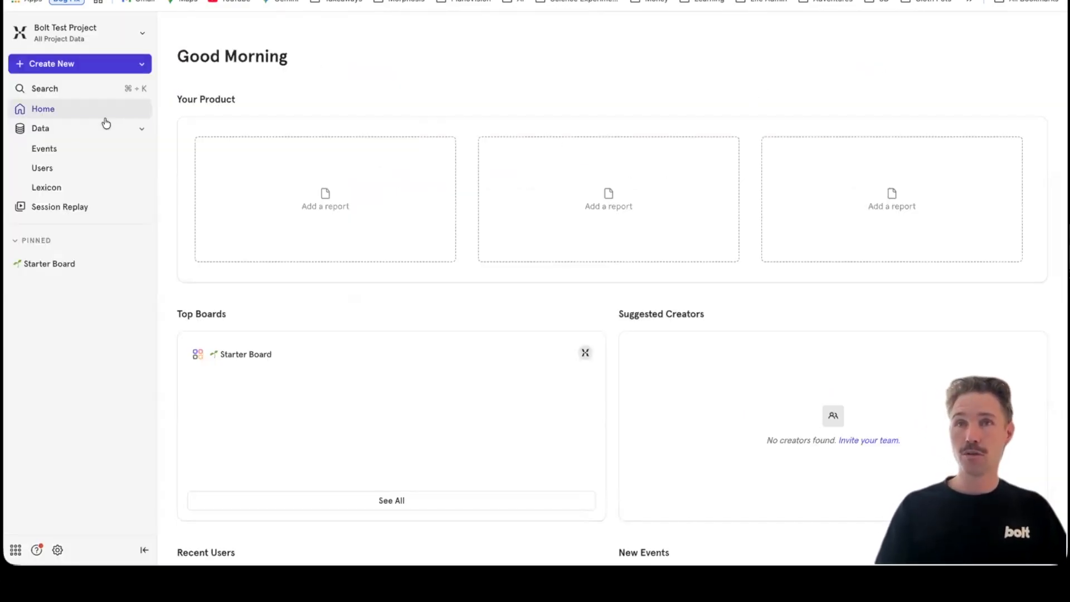
left_click(57, 149)
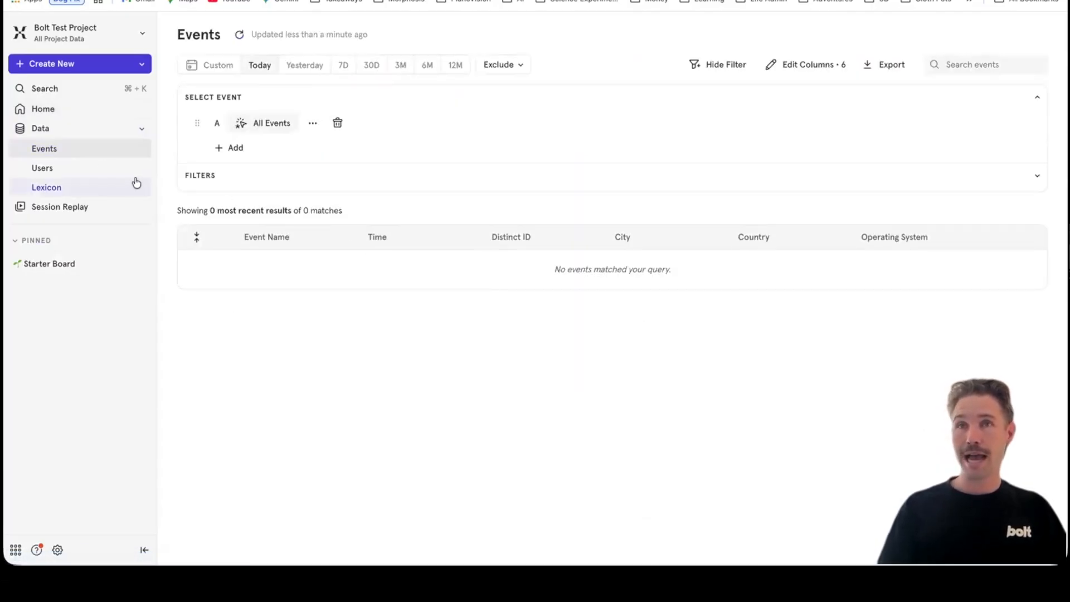
left_click(61, 147)
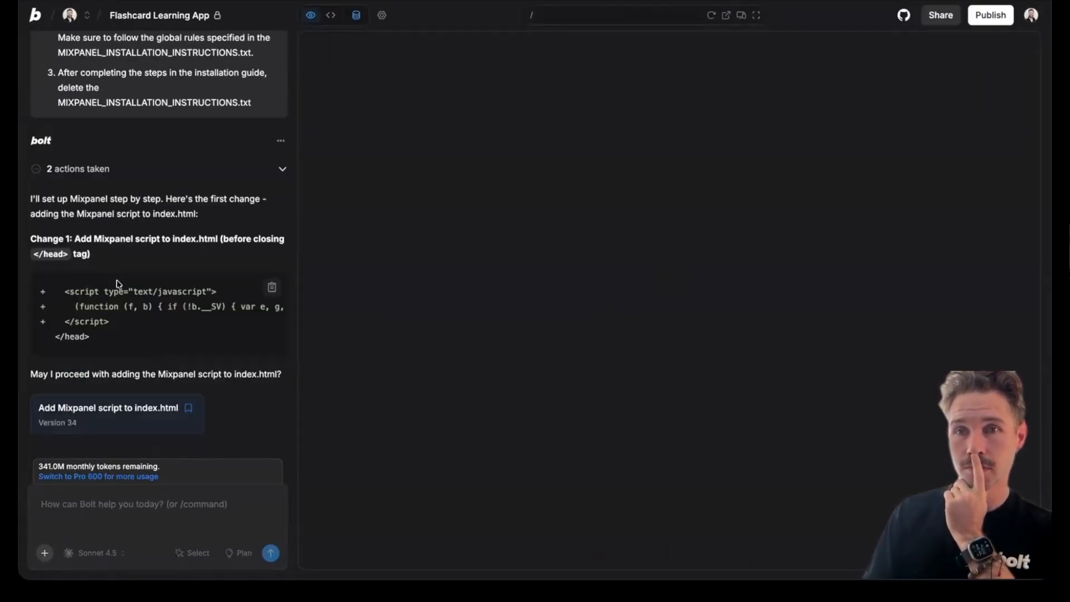
- Switch to Bolt and reply "Yes ensure correct setup" to its Mixpanel script request, using the Opus 4.5 model
left_click(135, 503)
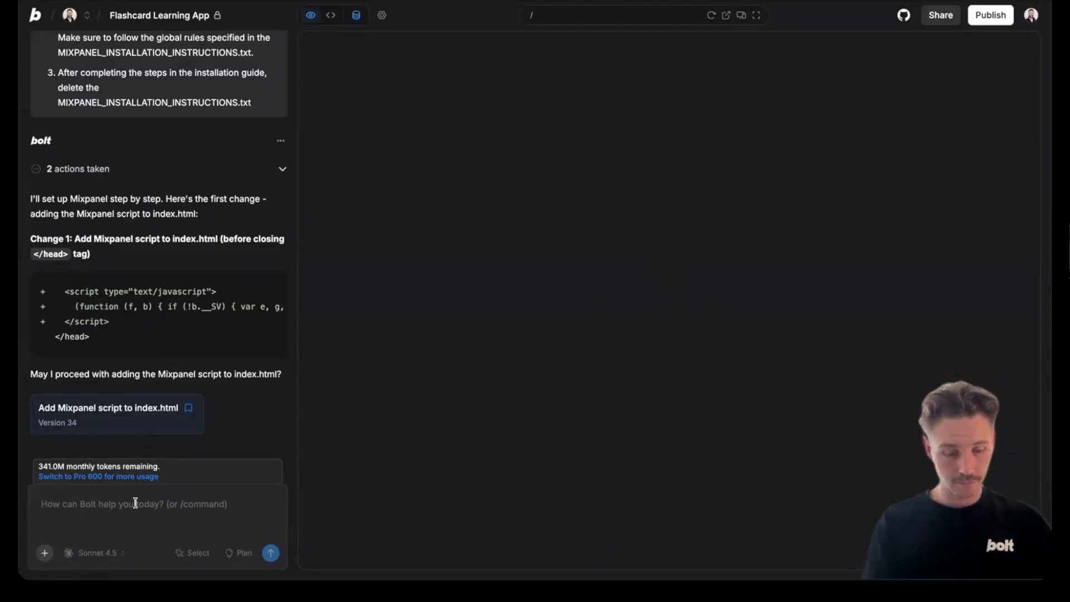
type("Yes")
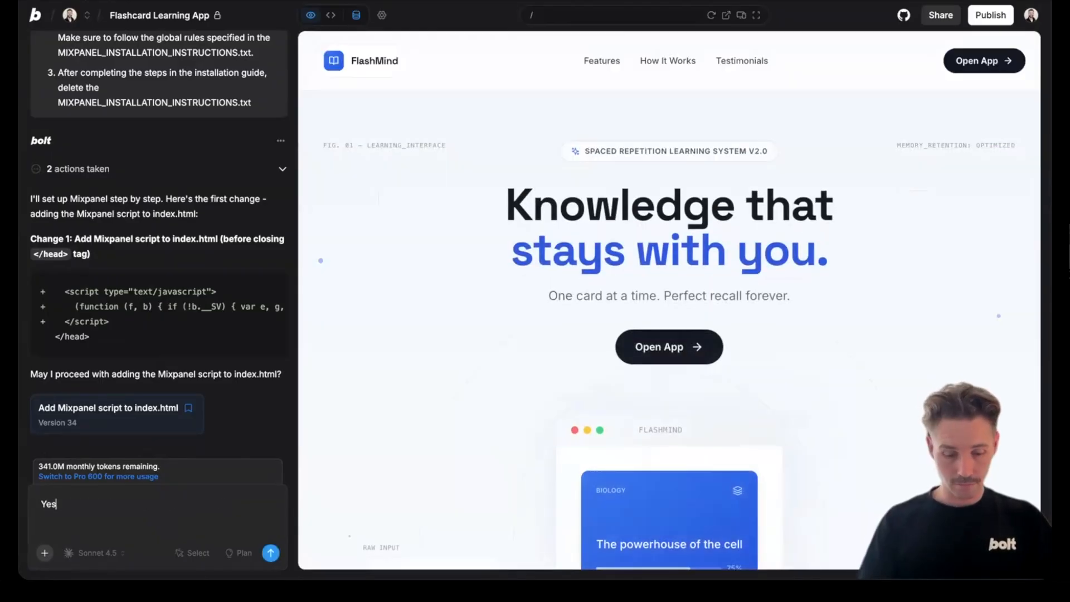
type(" ensure correct setup")
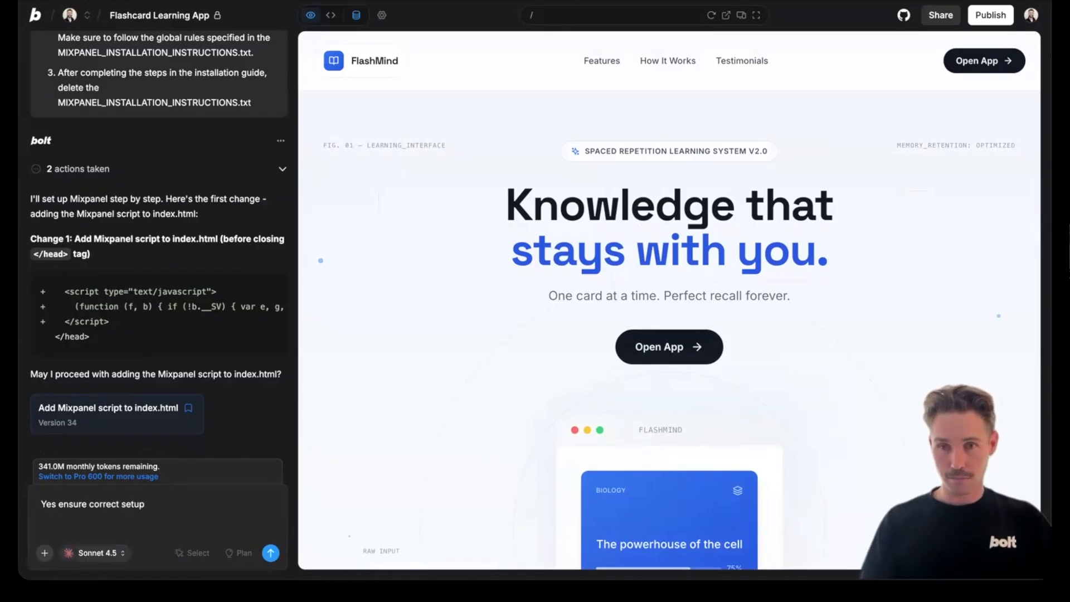
left_click(93, 553)
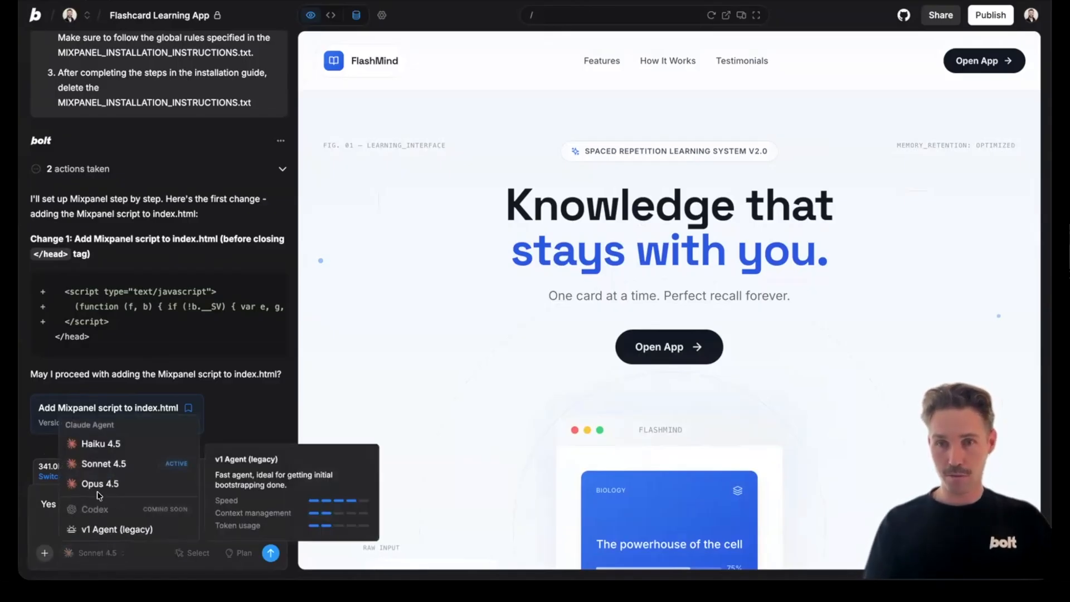
left_click(113, 485)
left_click(226, 521)
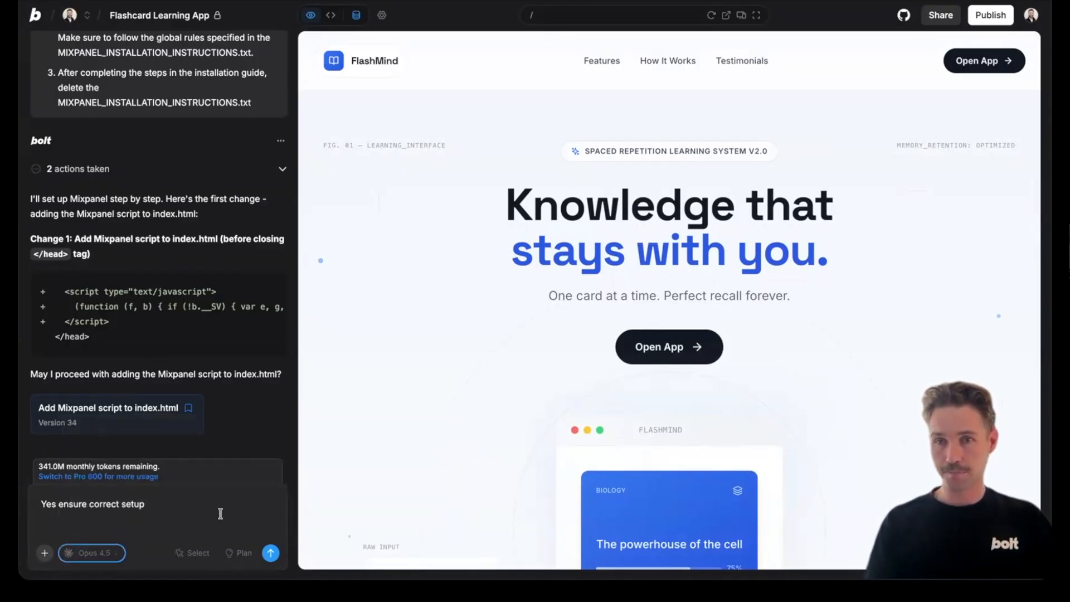
left_click(270, 554)
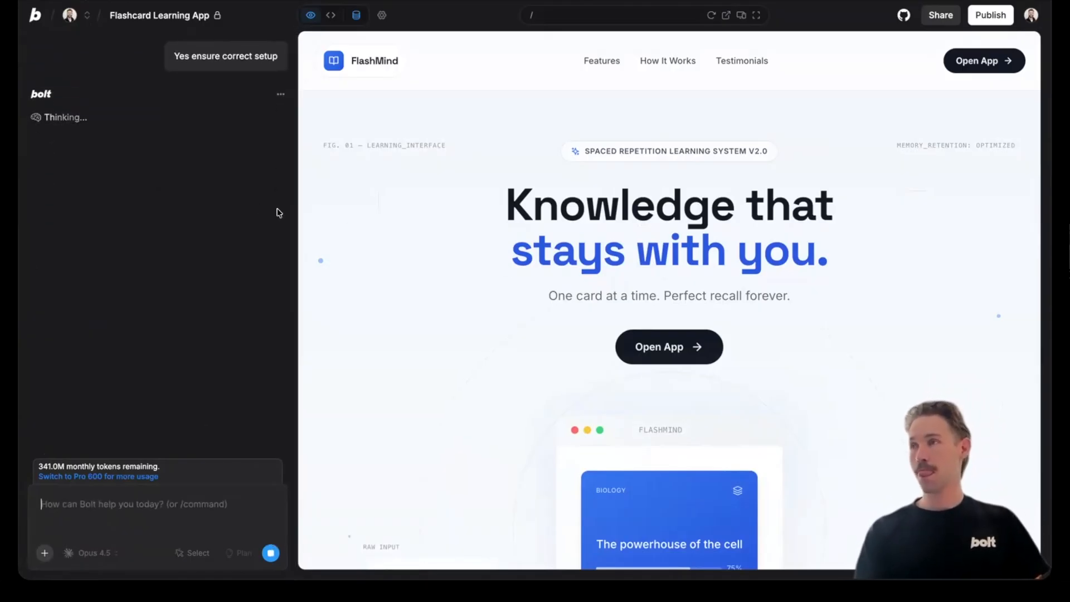
scroll(194, 227, "up", 2)
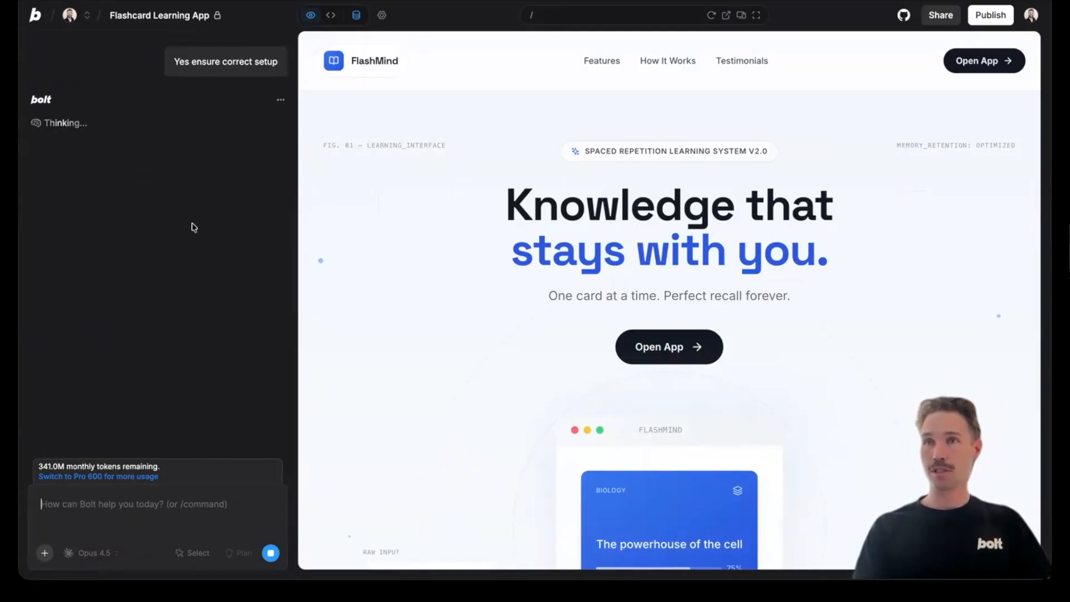
scroll(194, 227, "down", 2)
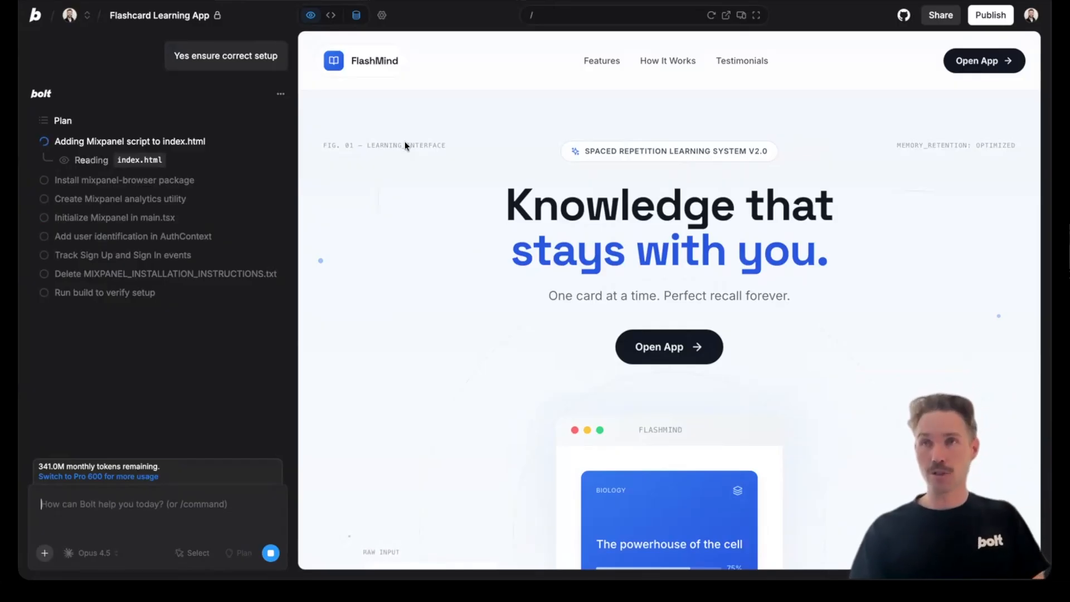
left_click(333, 16)
left_click(311, 15)
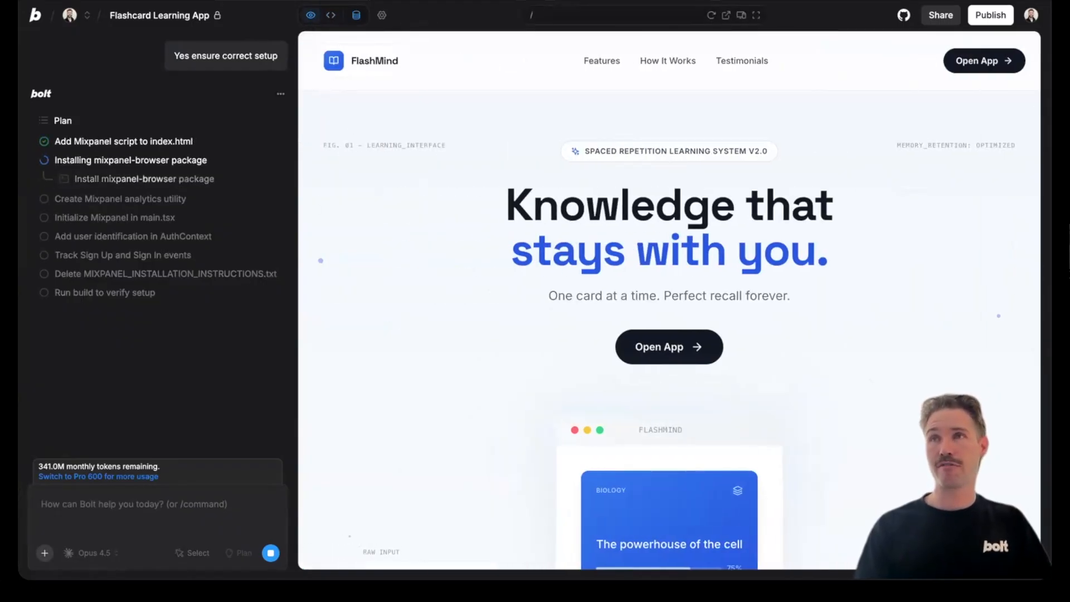
- Search Google for "mixpanel" in a new browser tab and open the sponsored Mixpanel Product Analytics result
key("super+t")
type("mixpan")
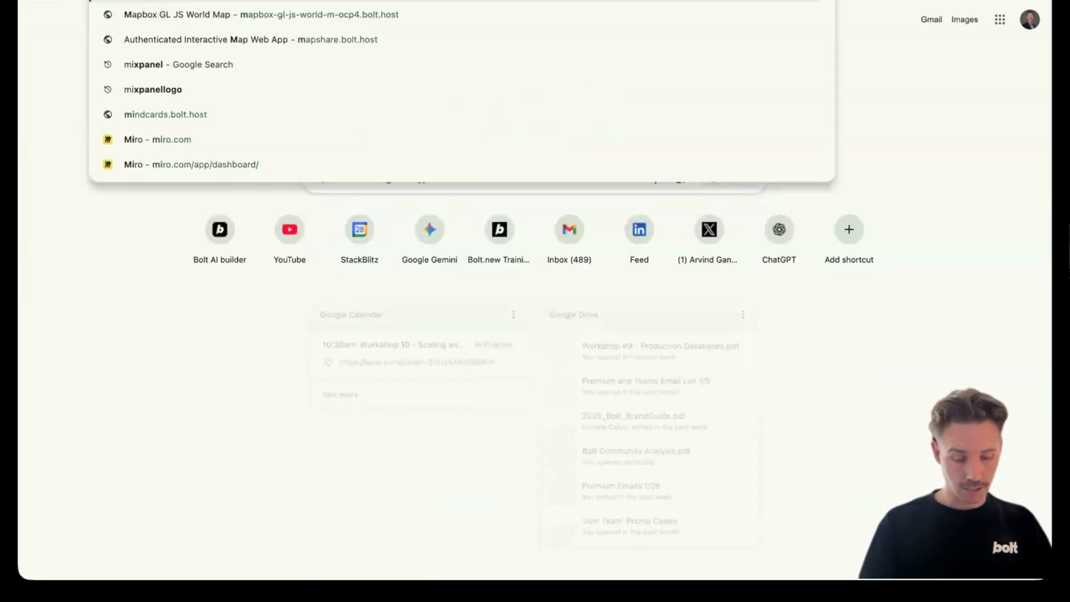
type("el")
key("Return")
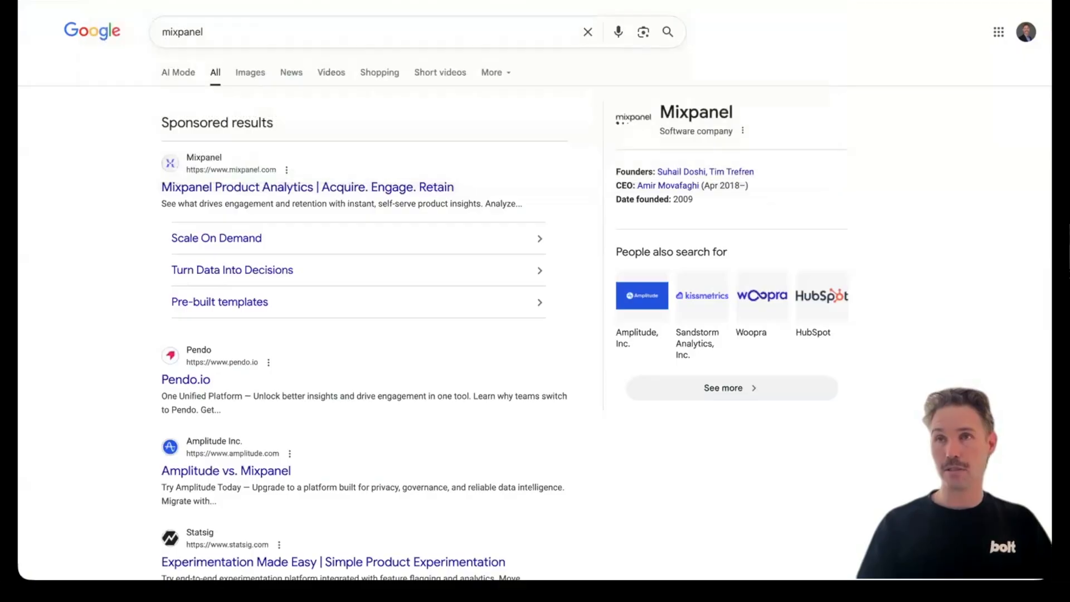
left_click(223, 185)
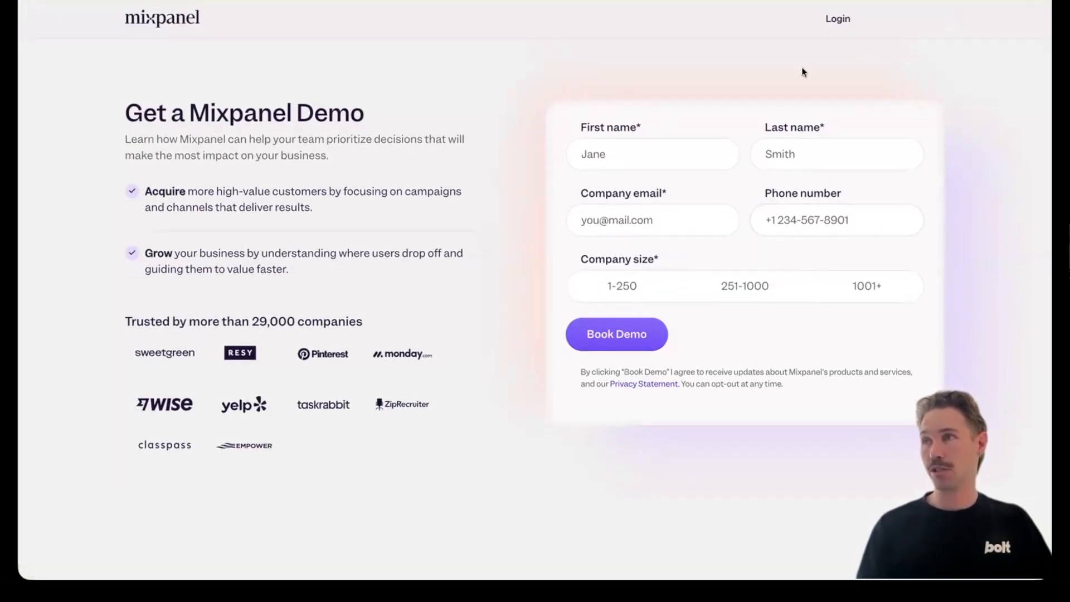
- Go to the Mixpanel homepage and look over its sample analytics boards, including user growth, retention cohorts and session conversion
left_click(164, 18)
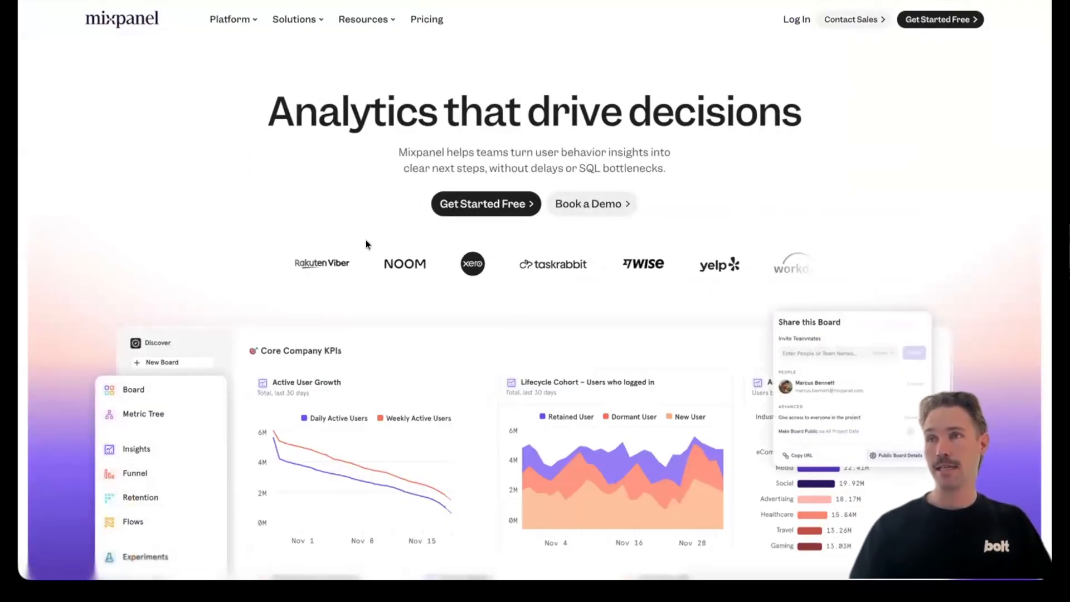
scroll(399, 194, "down", 2)
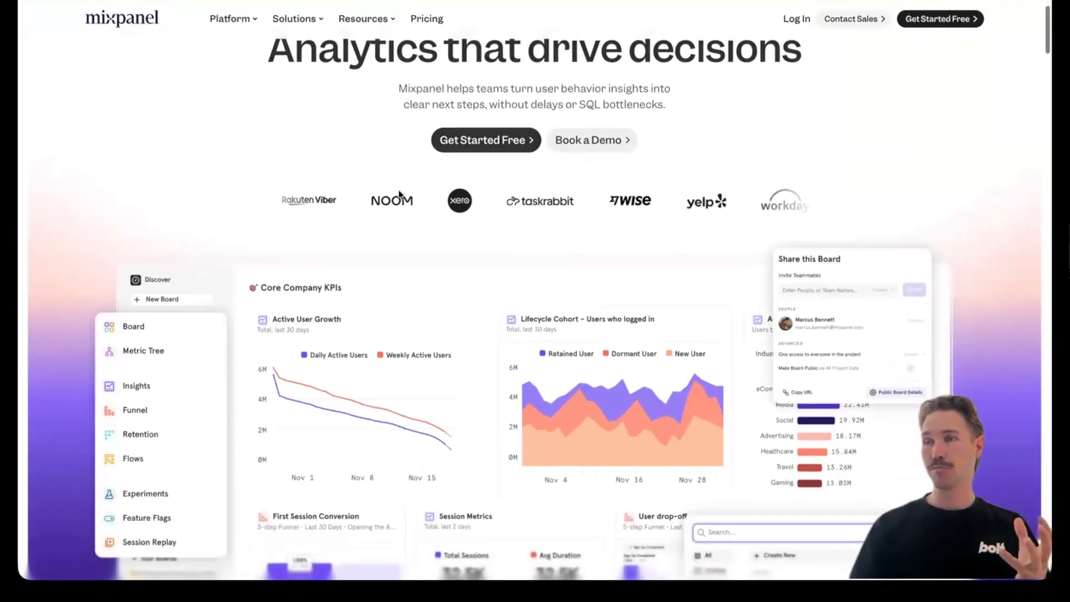
scroll(399, 194, "down", 3)
scroll(399, 194, "down", 3)
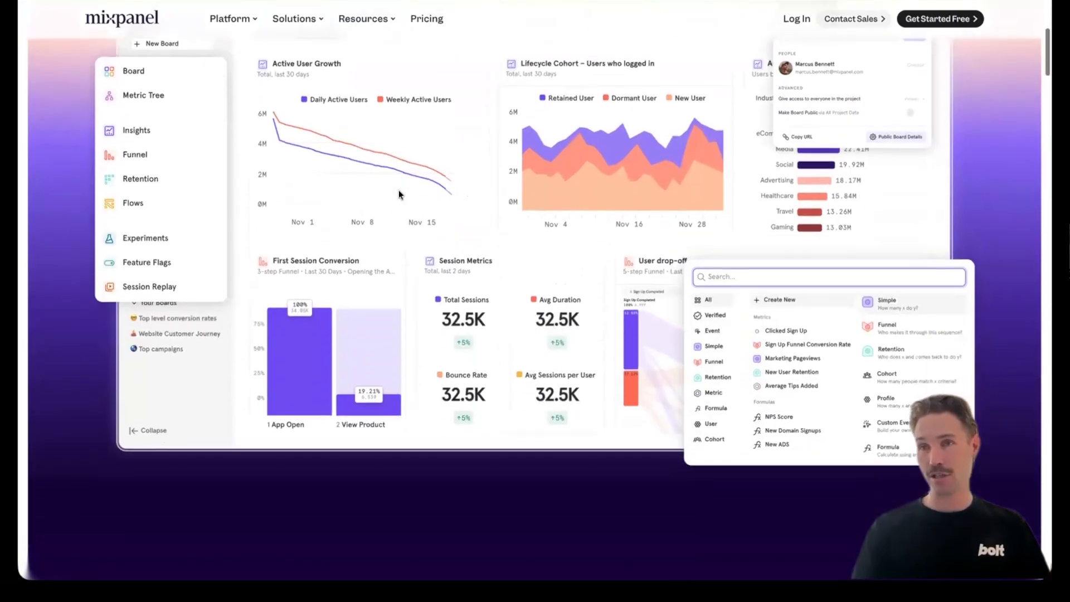
scroll(399, 194, "up", 6)
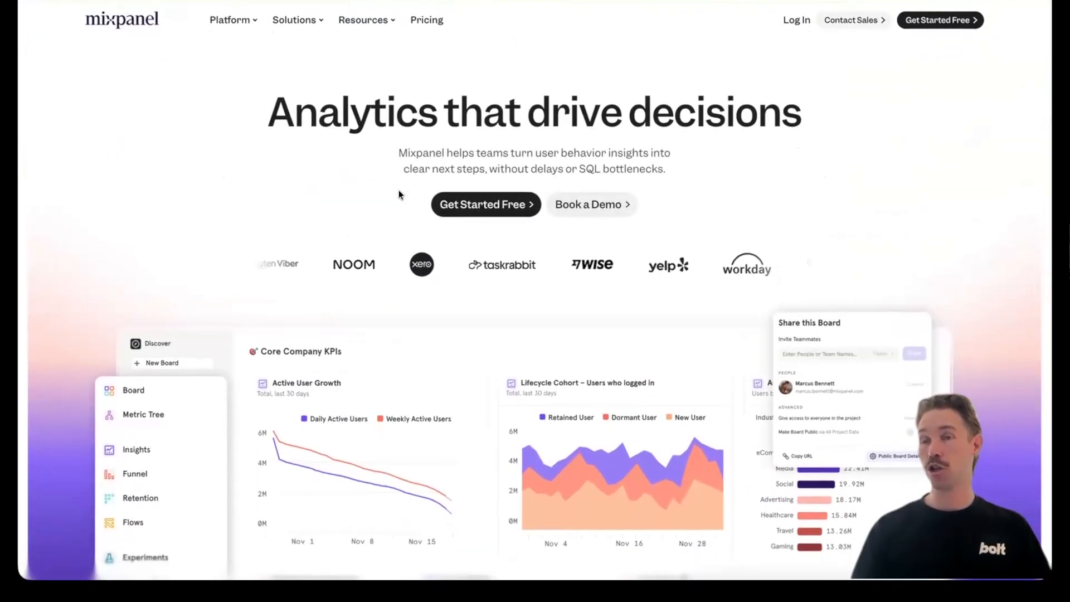